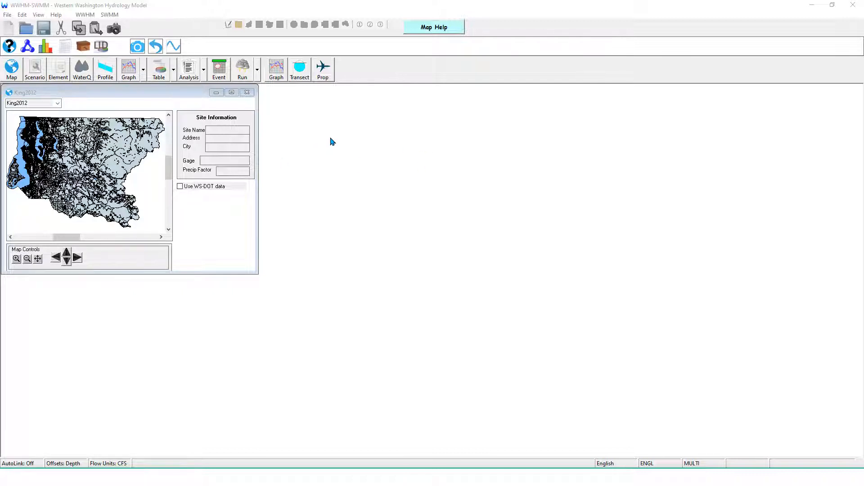
- Pick the project site near the western shore on the King2012 map and open the Predeveloped scenario schematic
left_click(31, 172)
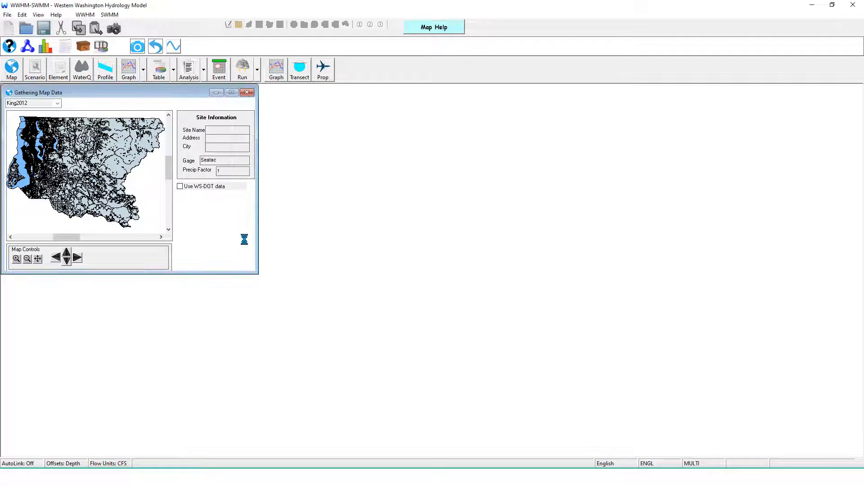
left_click(57, 103)
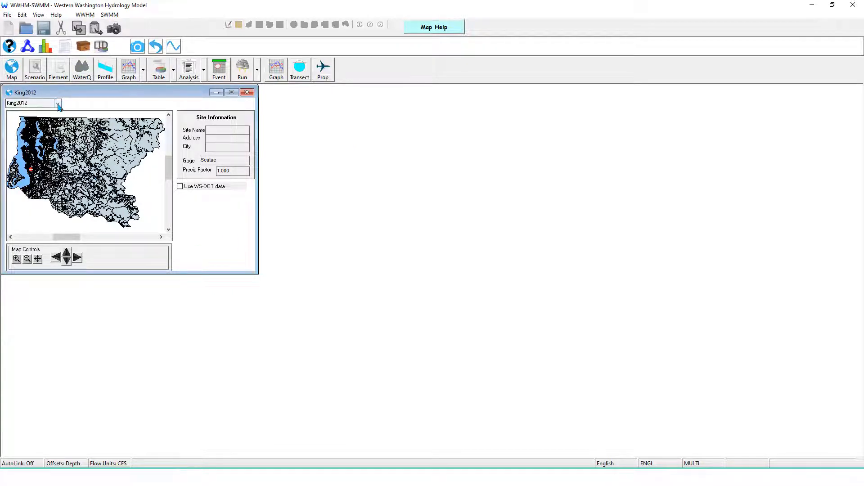
left_click(221, 241)
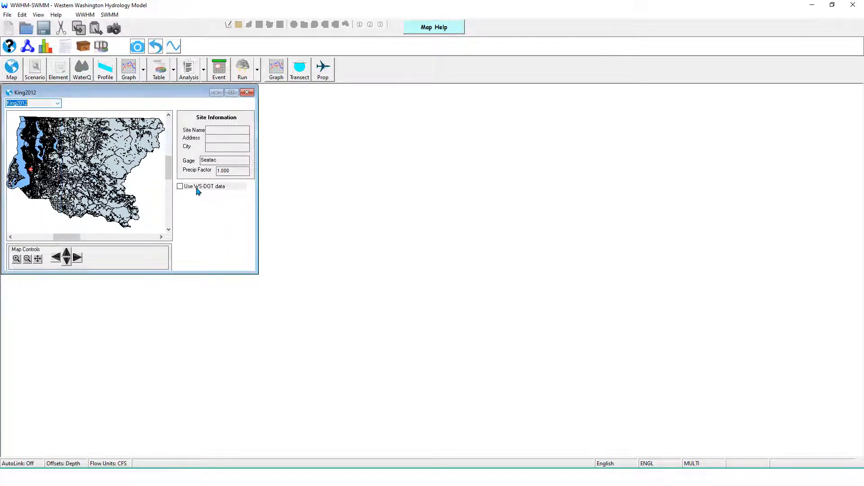
left_click(36, 67)
left_click(49, 88)
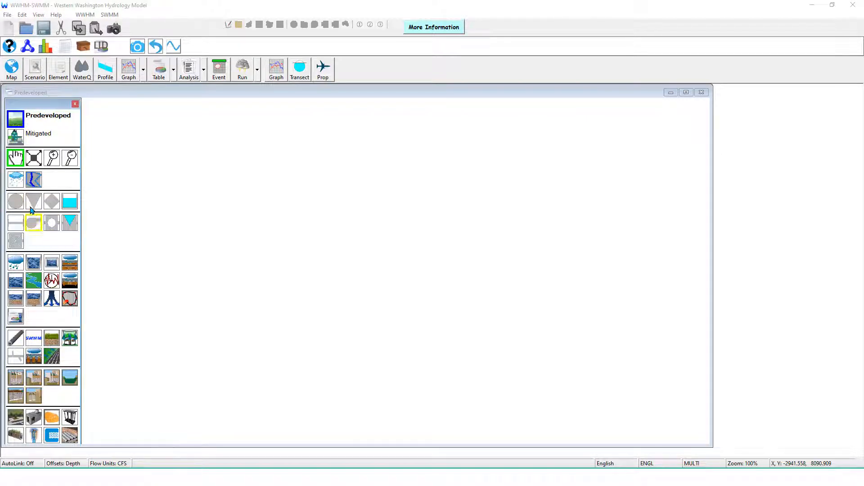
- Hide the SWMM elements in the element palette and show them again
right_click(73, 243)
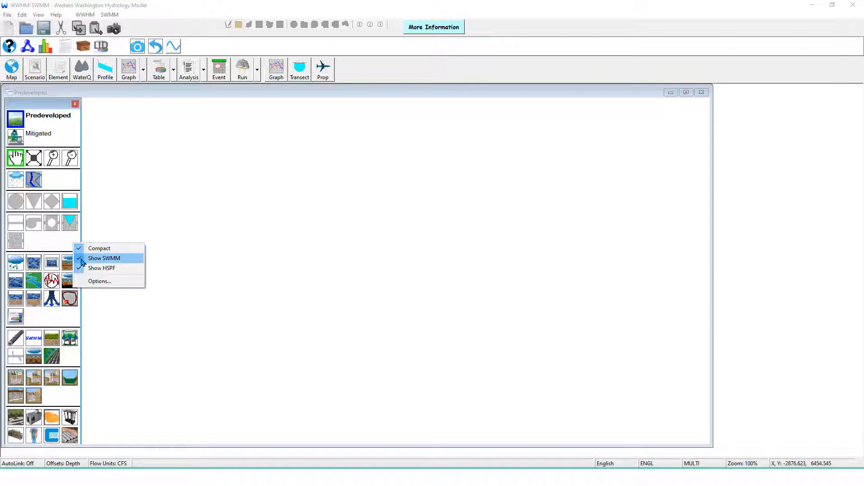
left_click(83, 262)
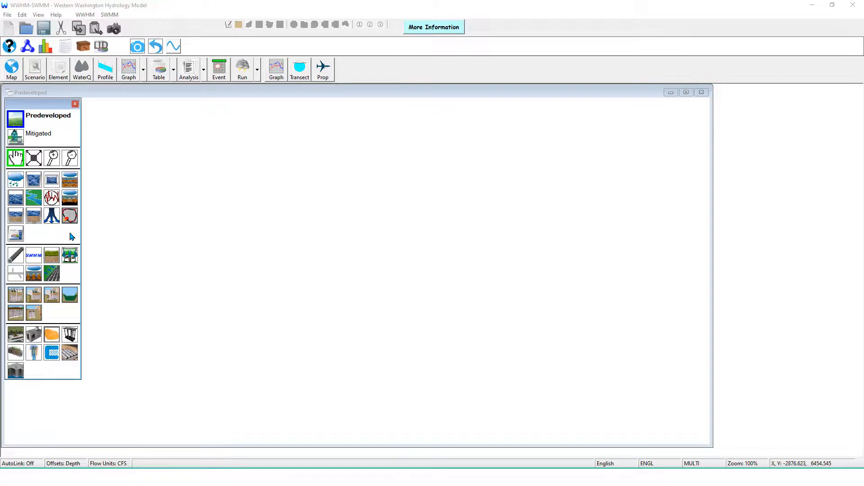
right_click(71, 236)
left_click(97, 247)
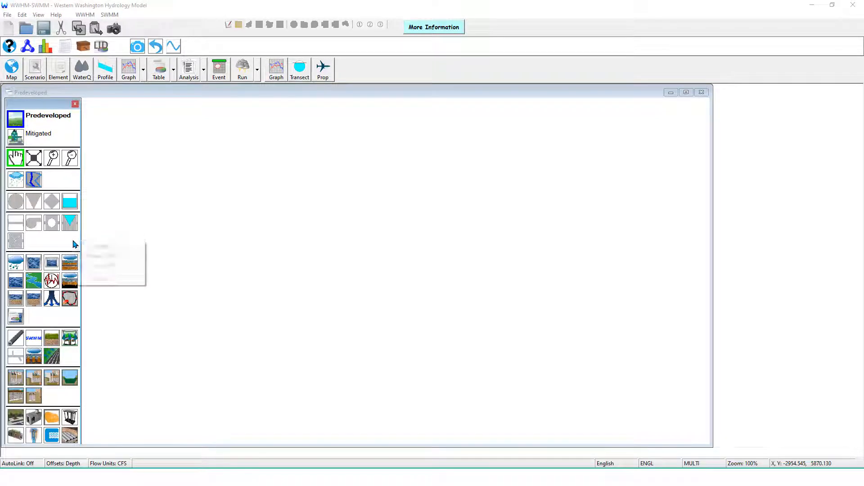
- Set the schematic element size to 85 px in the schematic options and apply it
right_click(75, 244)
left_click(95, 280)
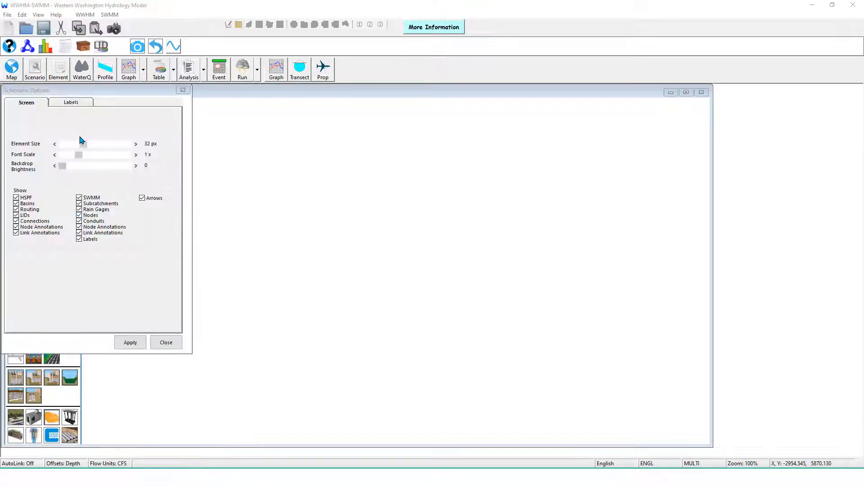
left_click_drag(84, 145, 118, 155)
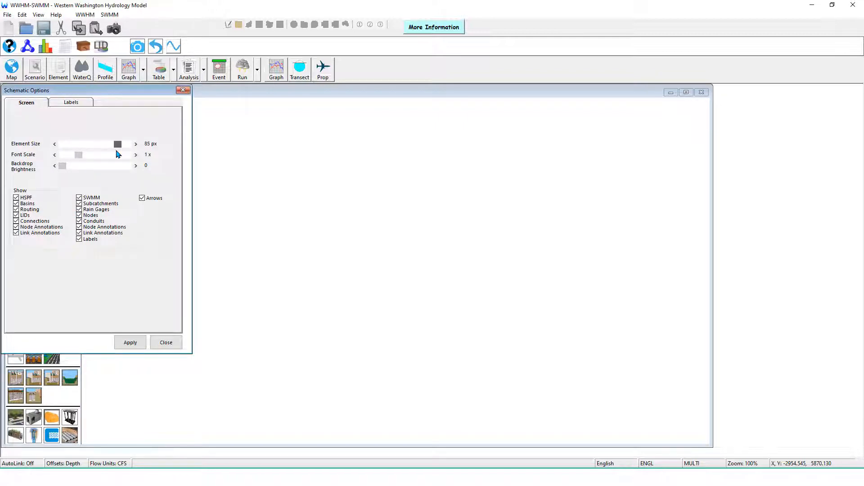
left_click(133, 344)
left_click(182, 91)
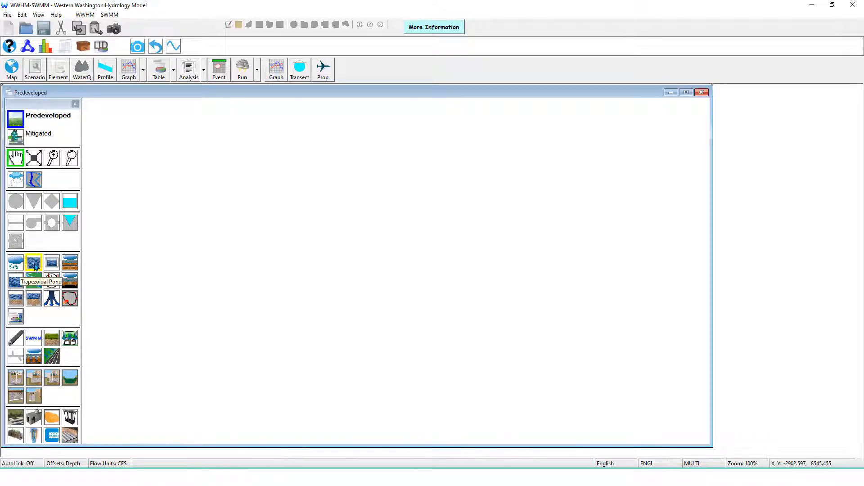
- Add a basin to the upper part of the Predeveloped schematic and assign it 3 acres of C, Forest, Flat
left_click(17, 136)
left_click(18, 123)
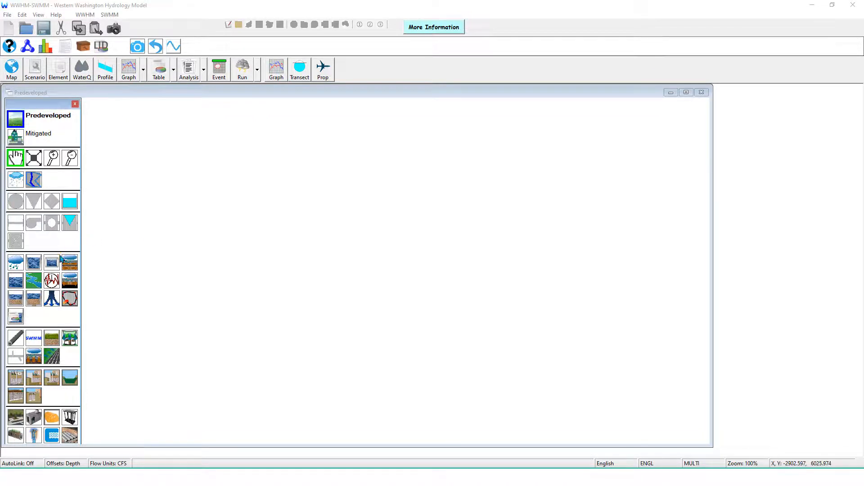
left_click_drag(15, 265, 322, 154)
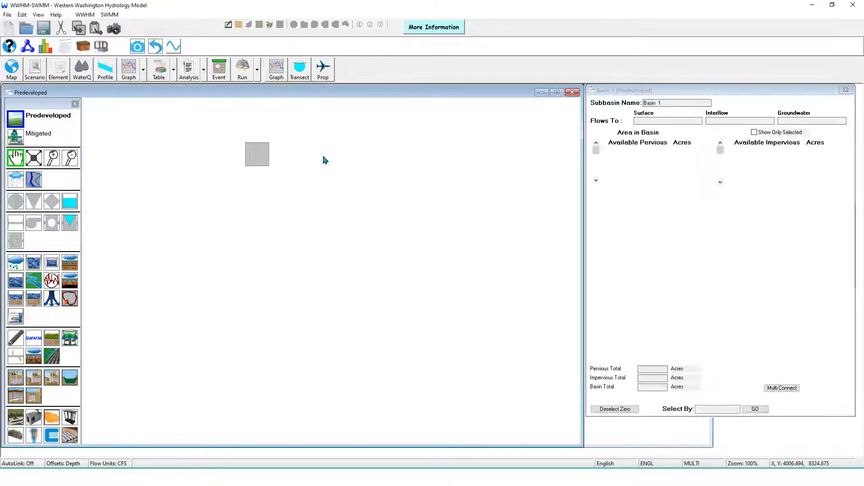
left_click_drag(258, 156, 298, 163)
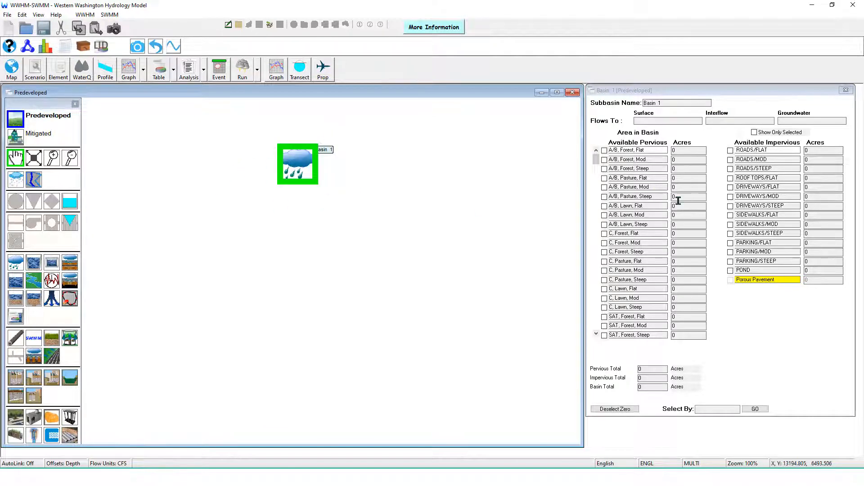
left_click(688, 234)
type("3")
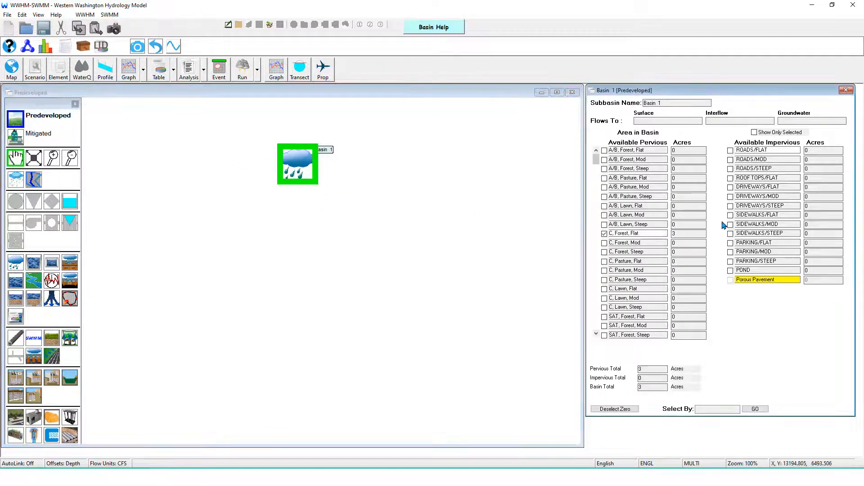
- Connect the Predeveloped basin to point of compliance (POC) 1
right_click(303, 170)
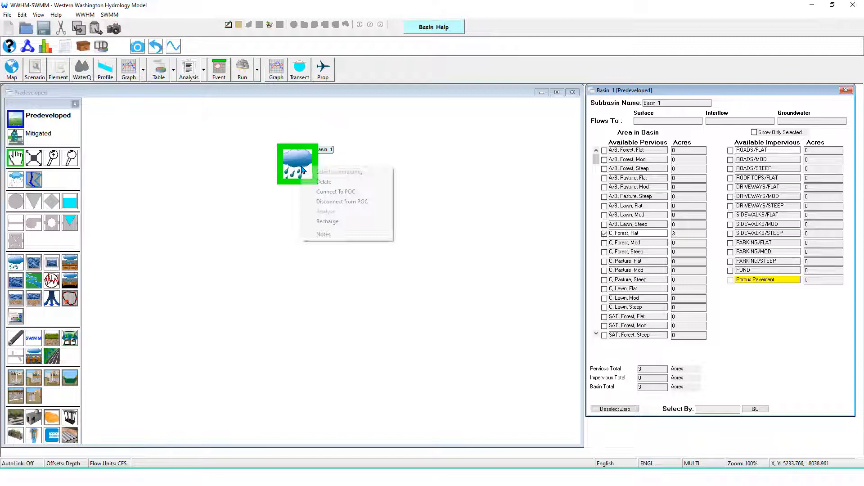
left_click(336, 192)
left_click(429, 282)
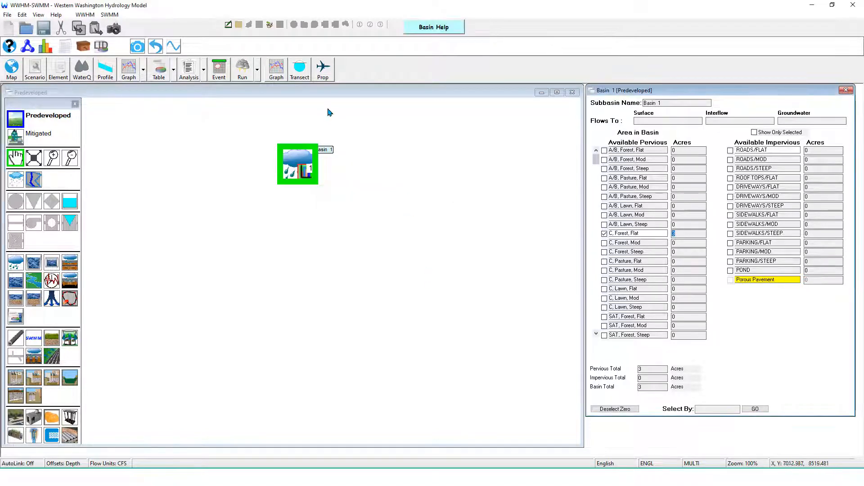
- Run the Predeveloped scenario simulation
left_click(258, 72)
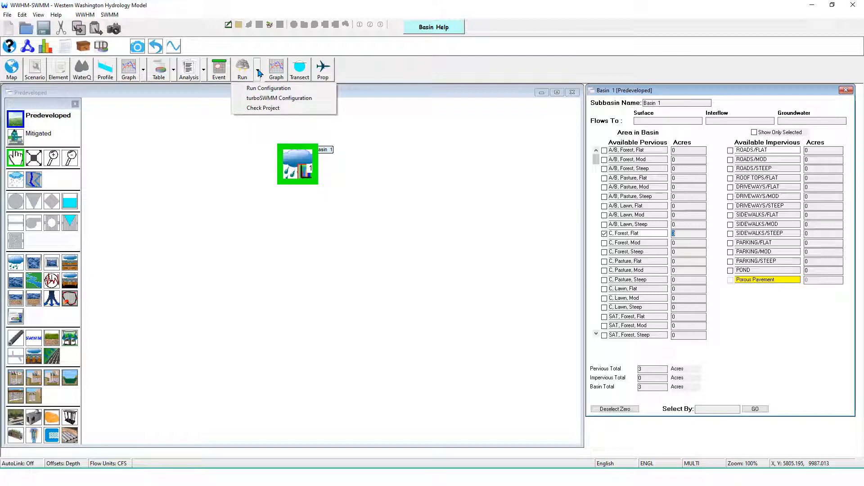
left_click(342, 160)
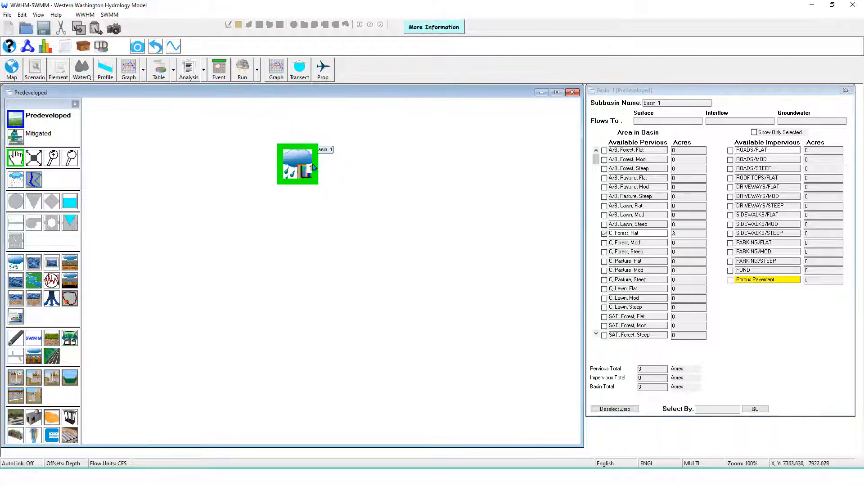
left_click(238, 68)
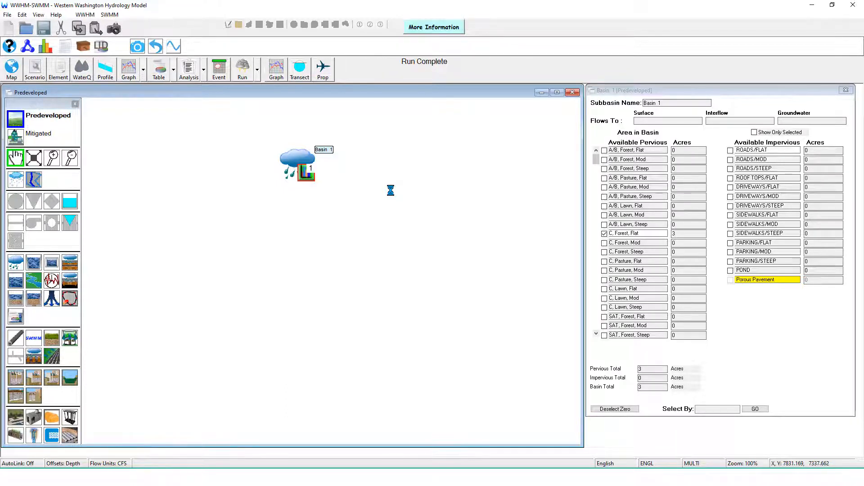
- Switch to the Mitigated scenario and place a basin in the upper part of its schematic
left_click(21, 137)
left_click(18, 262)
left_click(309, 186)
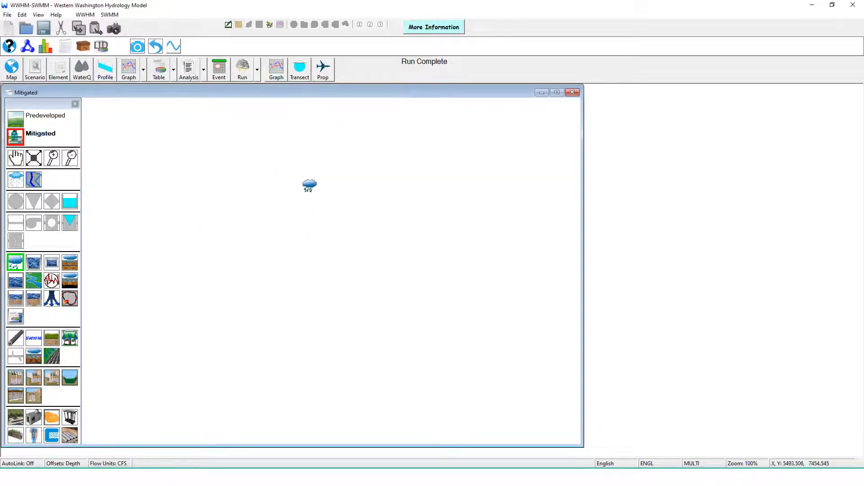
left_click(309, 186)
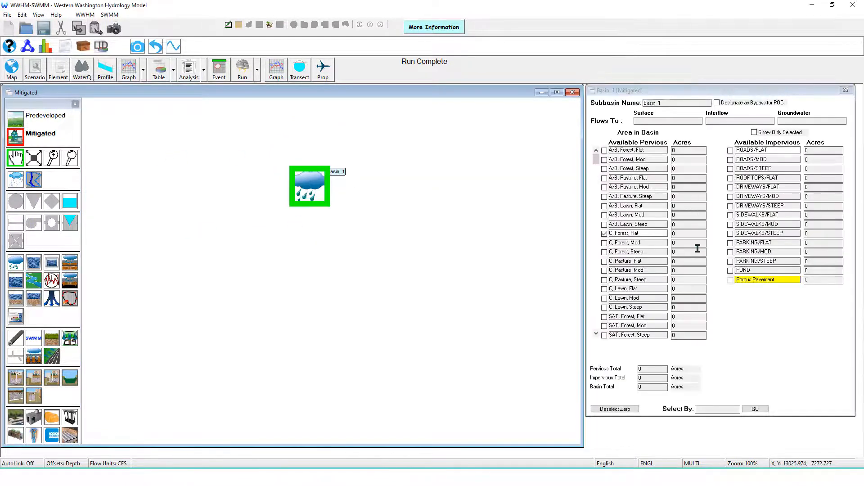
- Assign the Mitigated basin 1 acre each of C, Forest, Flat, C, Lawn, Flat and ROADS/FLAT
left_click(689, 234)
type("1")
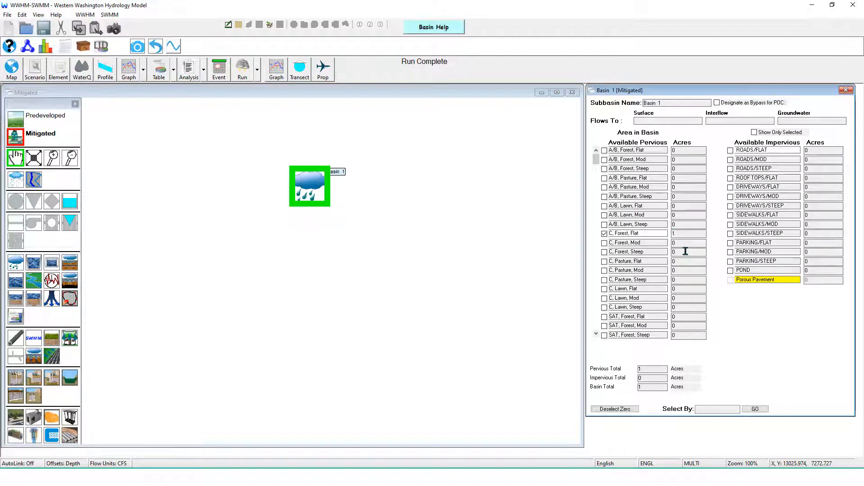
left_click(681, 288)
type("1")
left_click(826, 151)
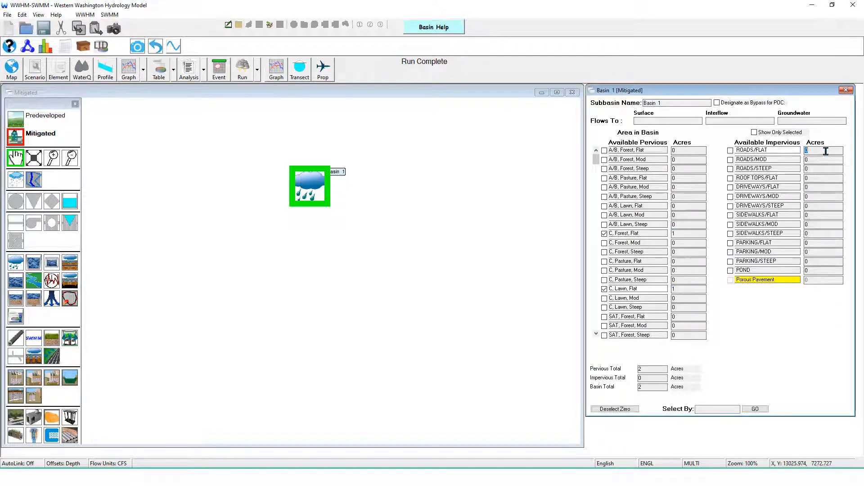
type("1")
- Connect the Mitigated basin to point of compliance (POC) 1
right_click(306, 184)
left_click(342, 210)
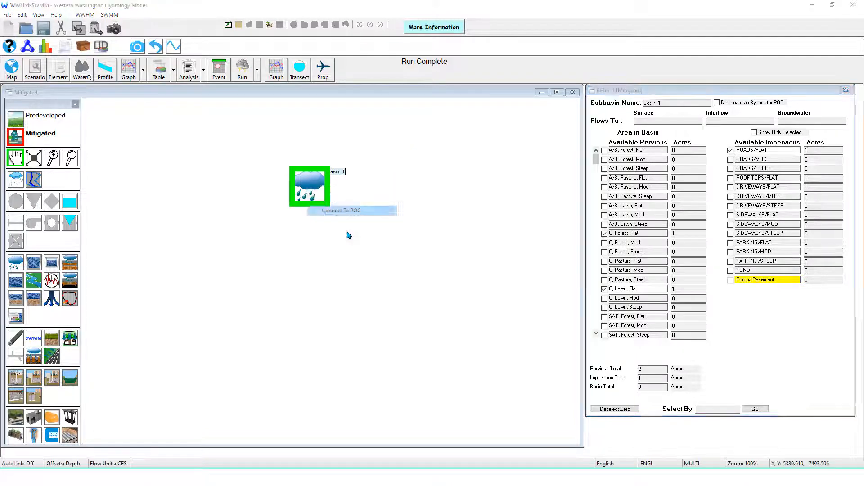
left_click(444, 304)
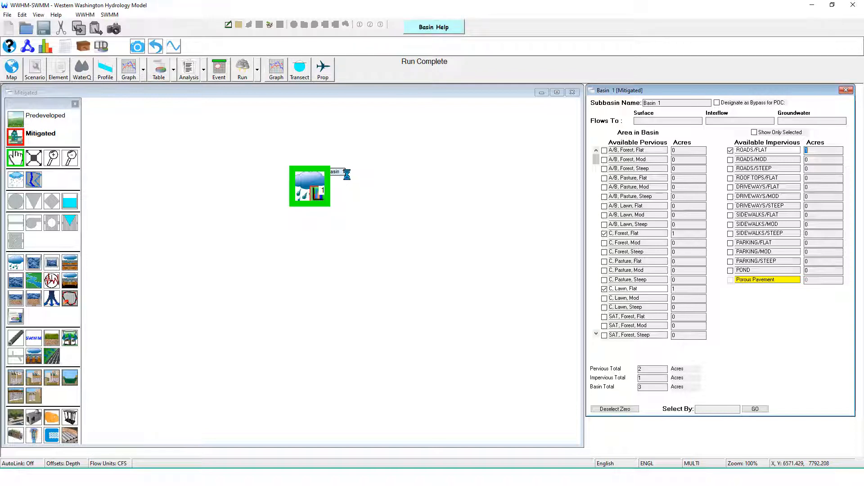
- Compare the POC 1 predeveloped and mitigated flow durations in the analysis, and close it
left_click(45, 46)
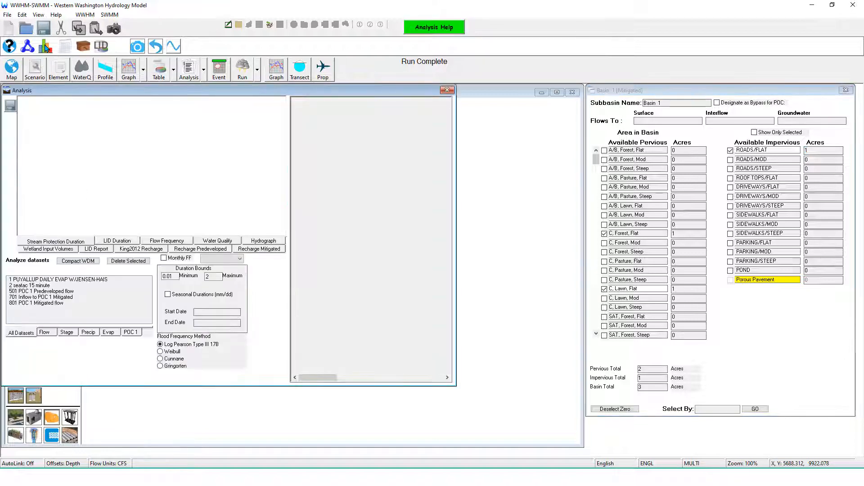
left_click(130, 332)
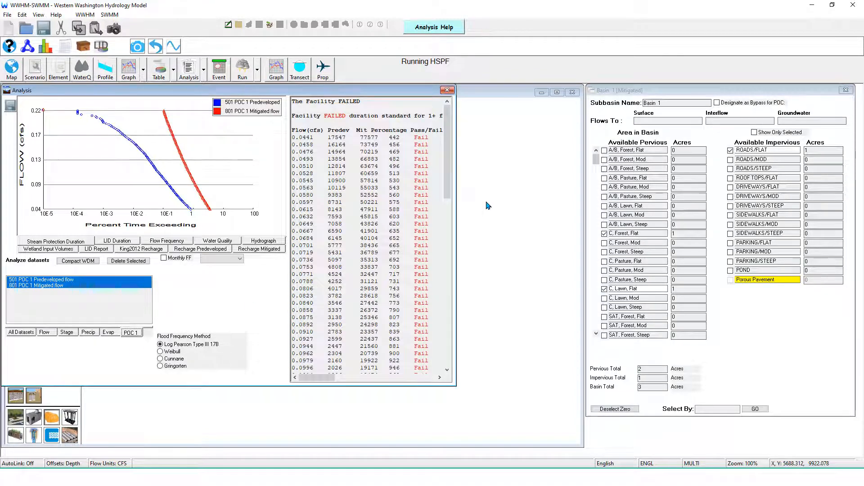
left_click(447, 90)
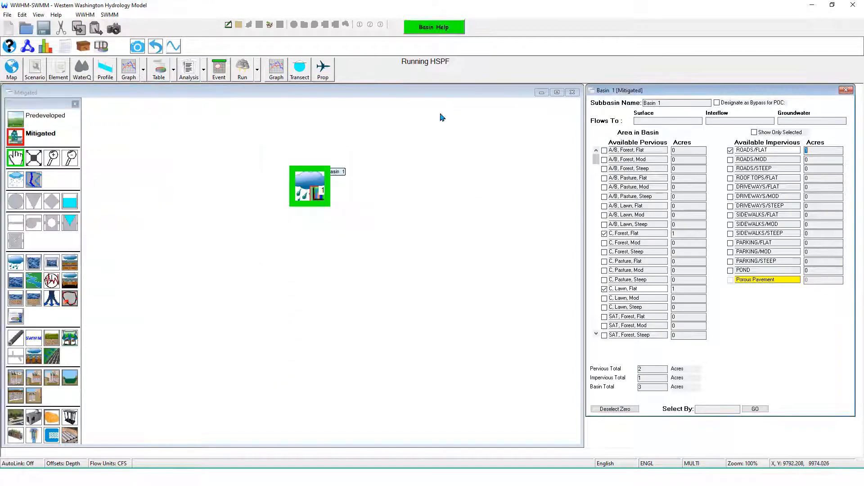
- Disconnect the Mitigated basin from its POC and route it to a new trapezoidal pond placed below it
right_click(315, 185)
left_click(349, 215)
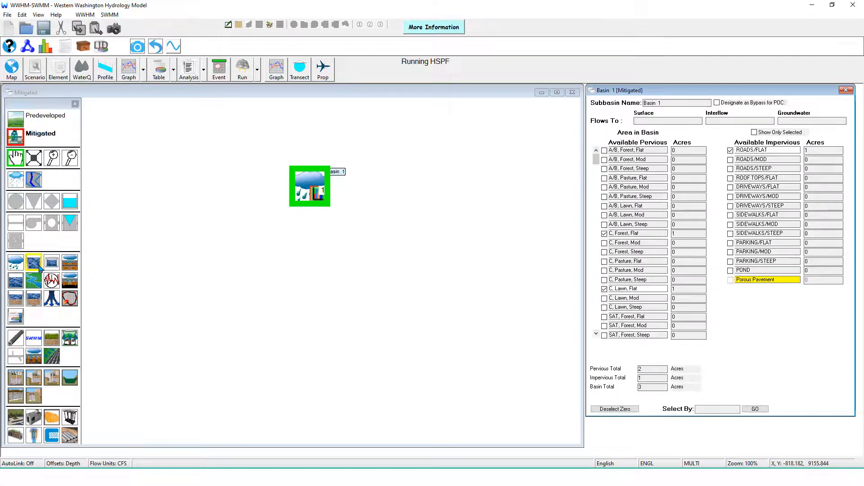
left_click_drag(39, 269, 306, 282)
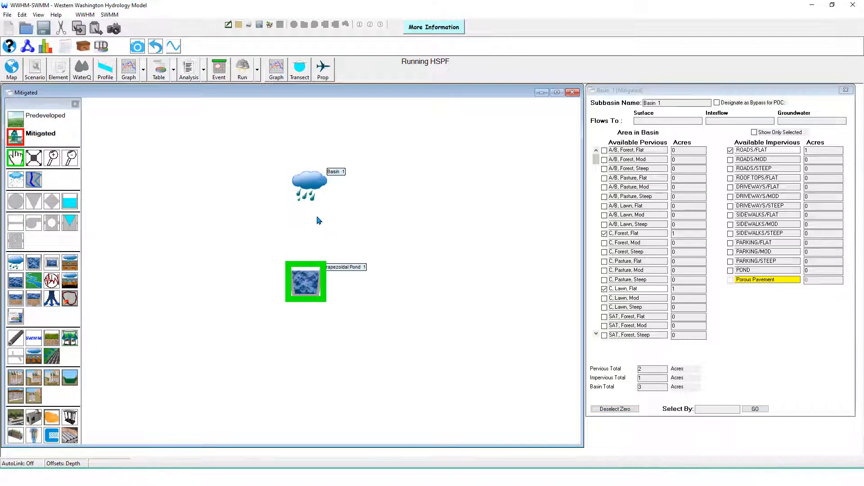
left_click_drag(310, 186, 312, 289)
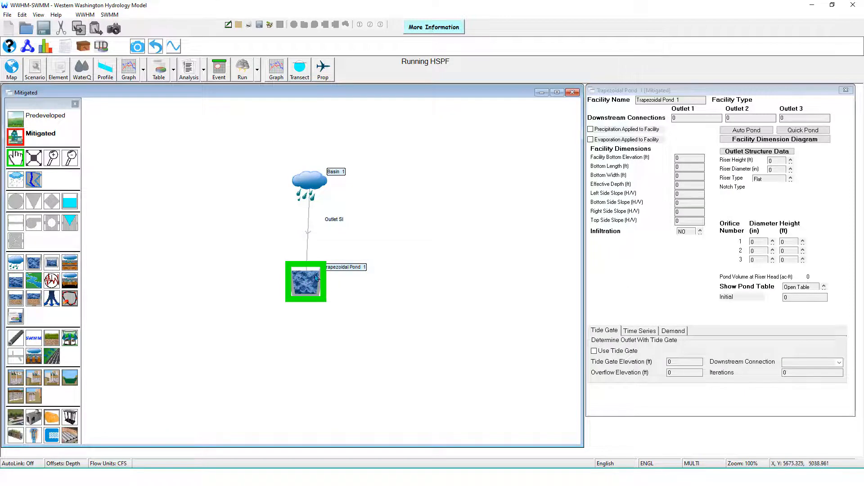
- Size the trapezoidal pond with Quick Pond and try to run Auto Pond on it
left_click(793, 131)
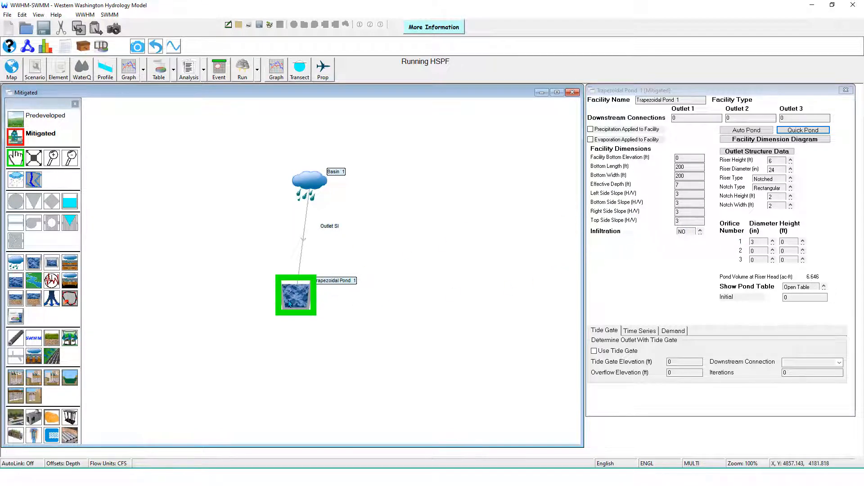
left_click(762, 130)
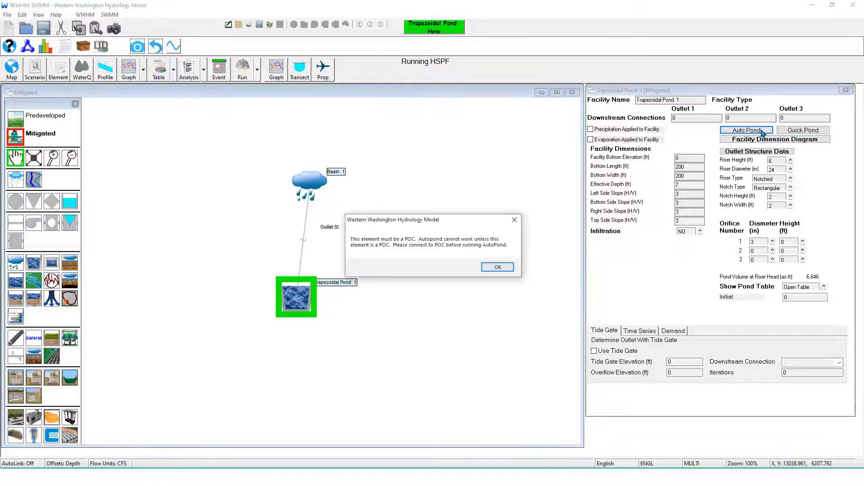
left_click(517, 215)
- Connect Outlet 1 of the trapezoidal pond to point of compliance (POC) 1
right_click(282, 302)
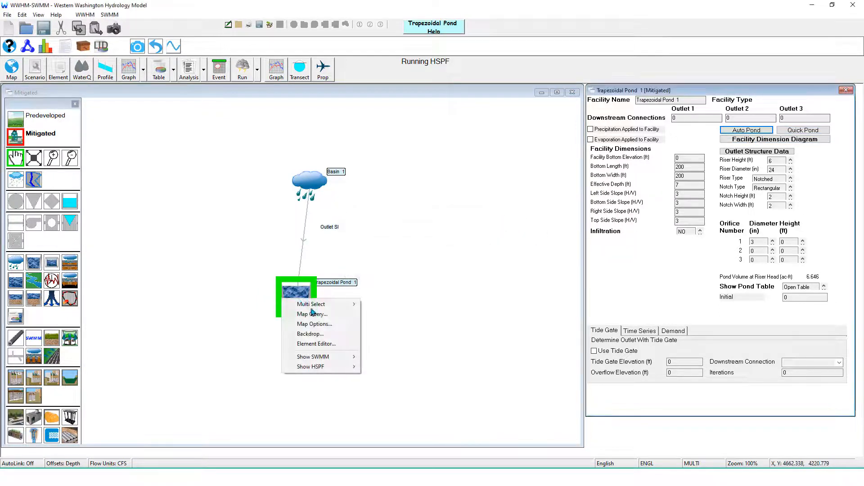
right_click(303, 287)
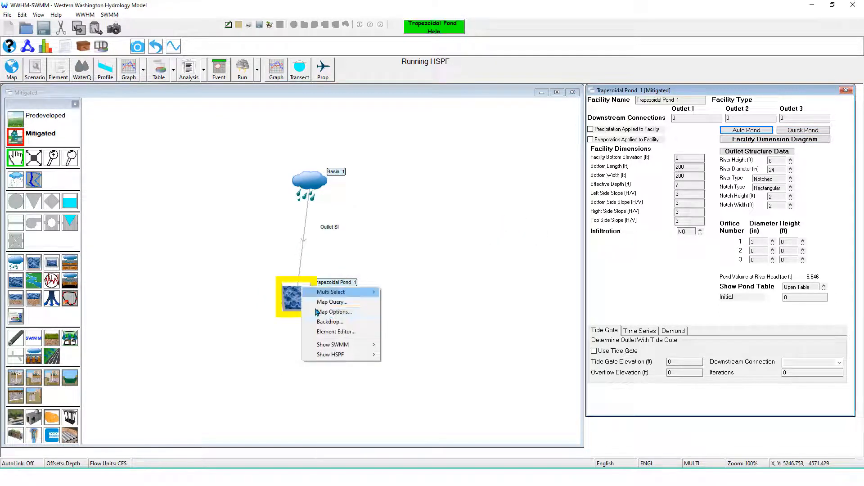
right_click(293, 296)
left_click(319, 321)
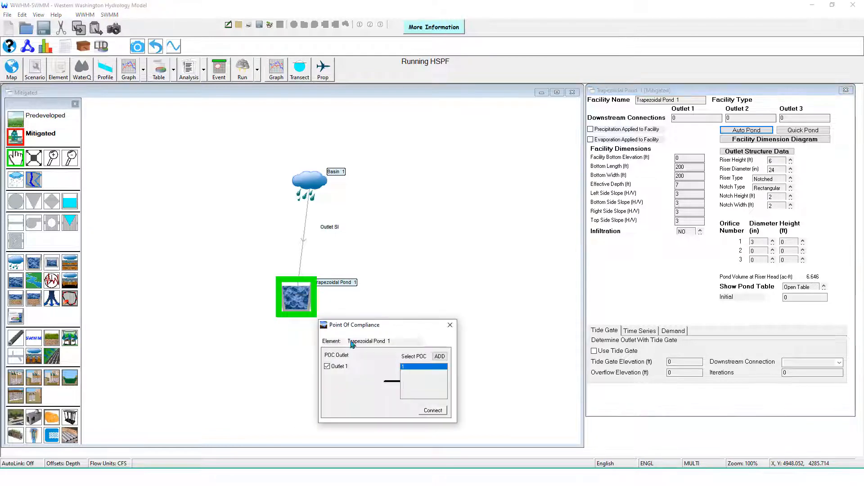
left_click(433, 411)
- Create the trapezoidal pond with Auto Pond at the most thorough setting (10 min+), using the 1 orifice & rectangular notch outlet structure
left_click(747, 130)
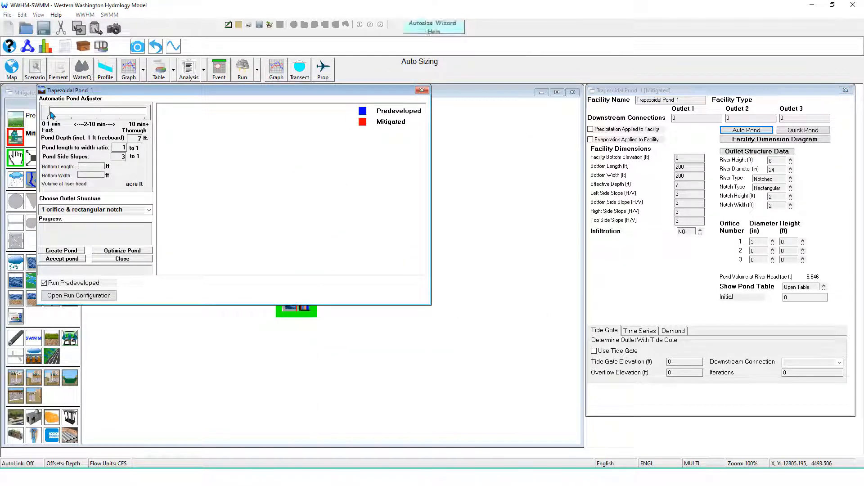
left_click_drag(51, 114, 101, 118)
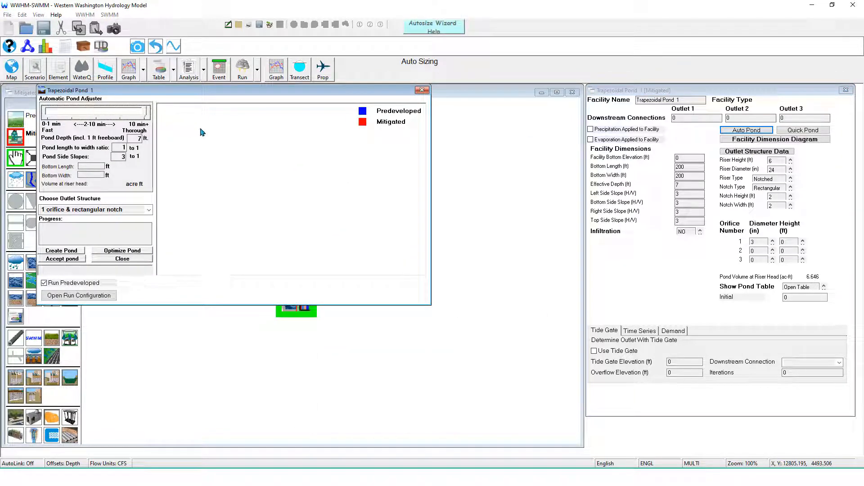
left_click(69, 252)
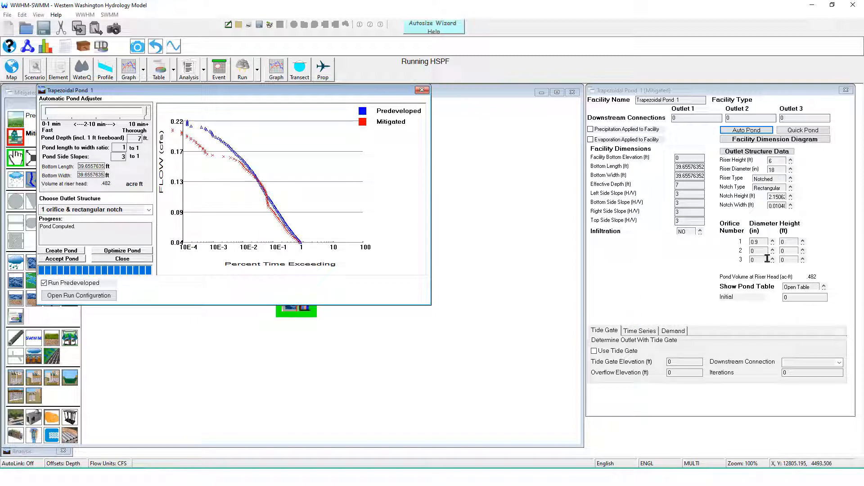
- View the trapezoidal pond's facility dimension diagram, and close it together with the Auto Pond window
left_click(806, 143)
left_click(806, 143)
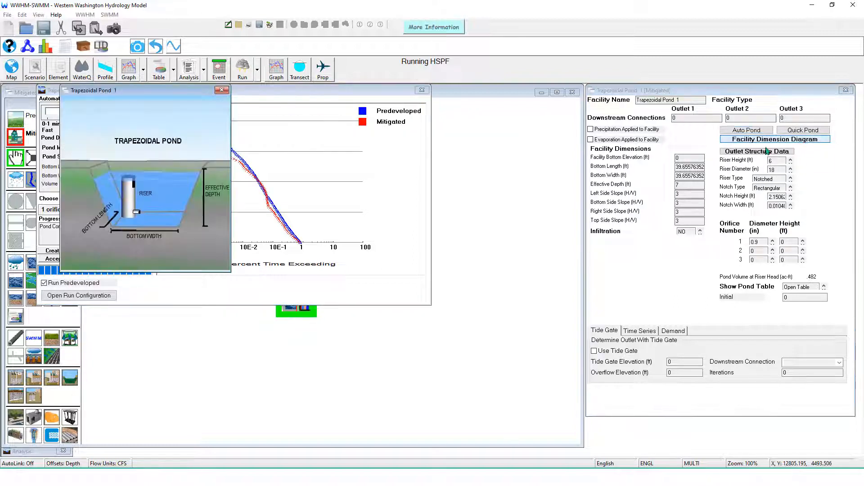
left_click(226, 91)
left_click(422, 90)
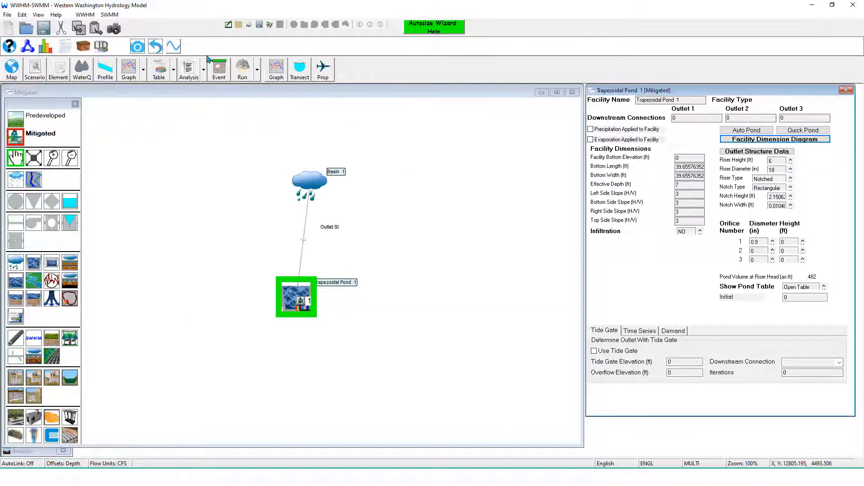
- Check the POC 1 predeveloped and mitigated flow durations and pass/fail table with the sized pond, and close the analysis
left_click(47, 51)
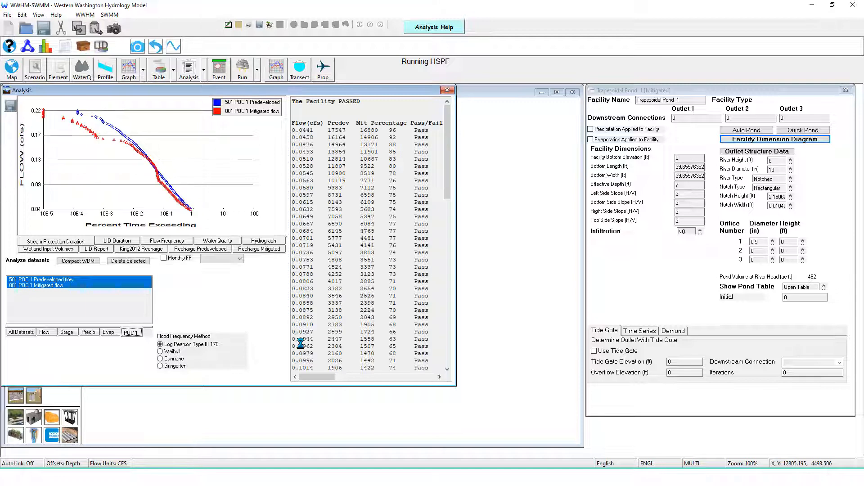
left_click_drag(446, 184, 454, 91)
left_click(447, 90)
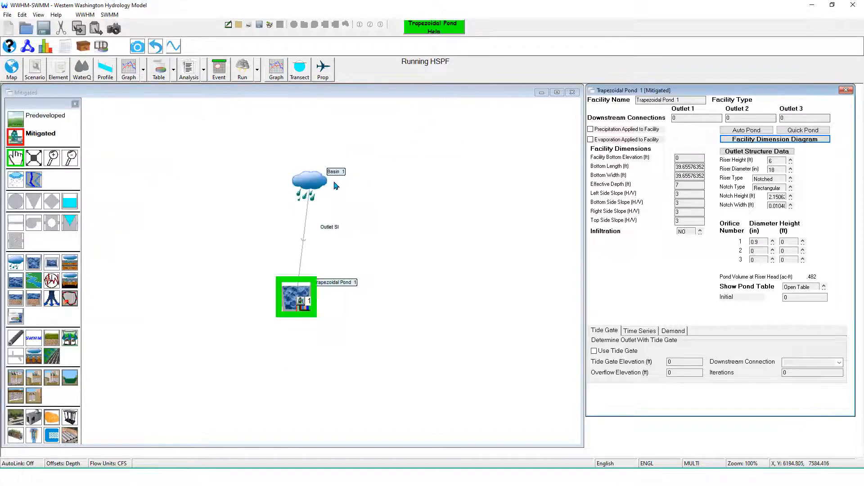
- View the Predeveloped scenario's basin layout and return to the Mitigated scenario
left_click(71, 138)
left_click(36, 123)
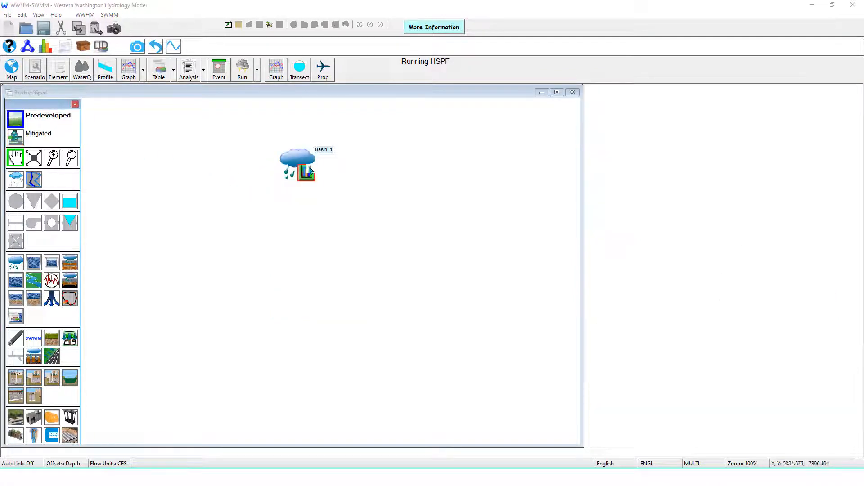
left_click(39, 138)
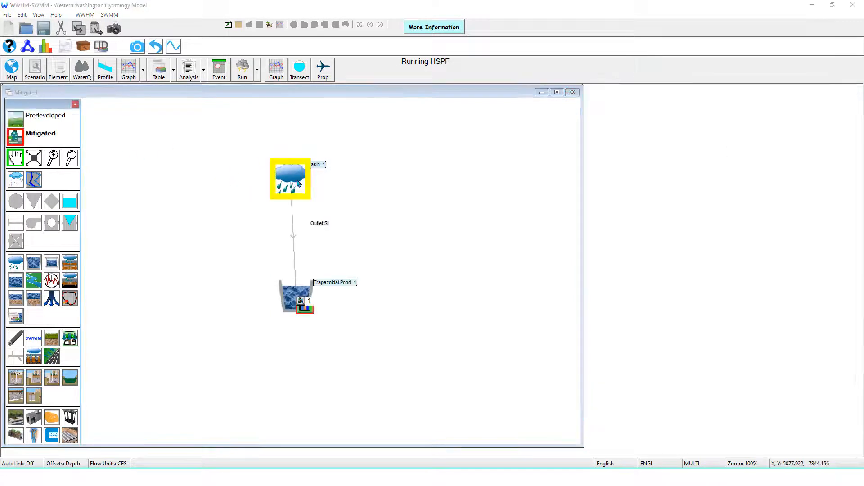